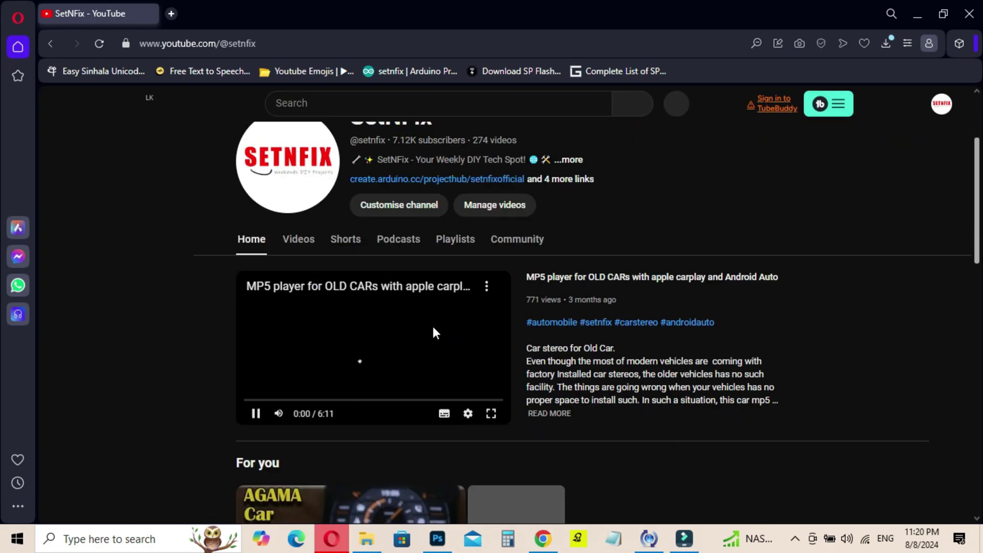
scroll(314, 318, "down", 8)
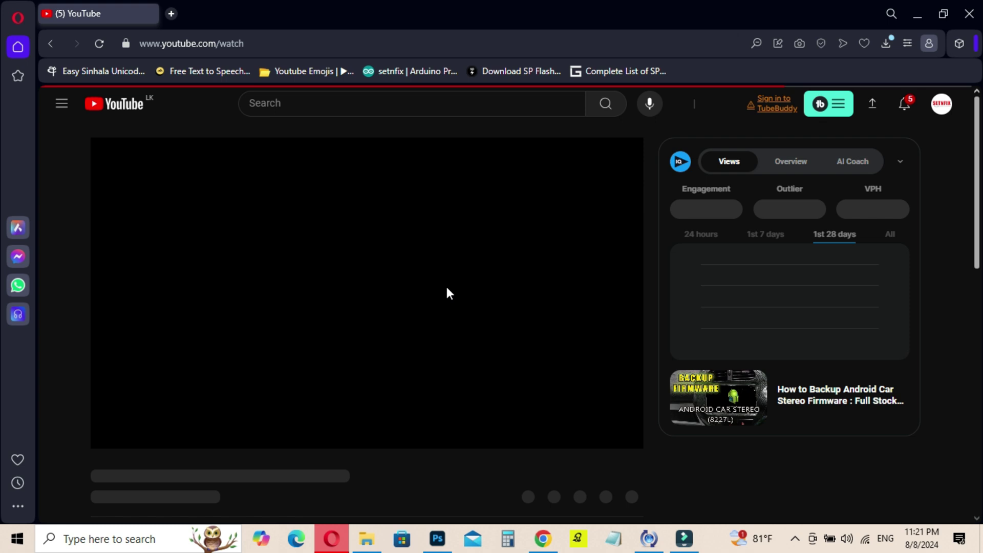
Play the Android car stereo firmware backup video and skip ahead to its readback demonstration.
left_click(116, 416)
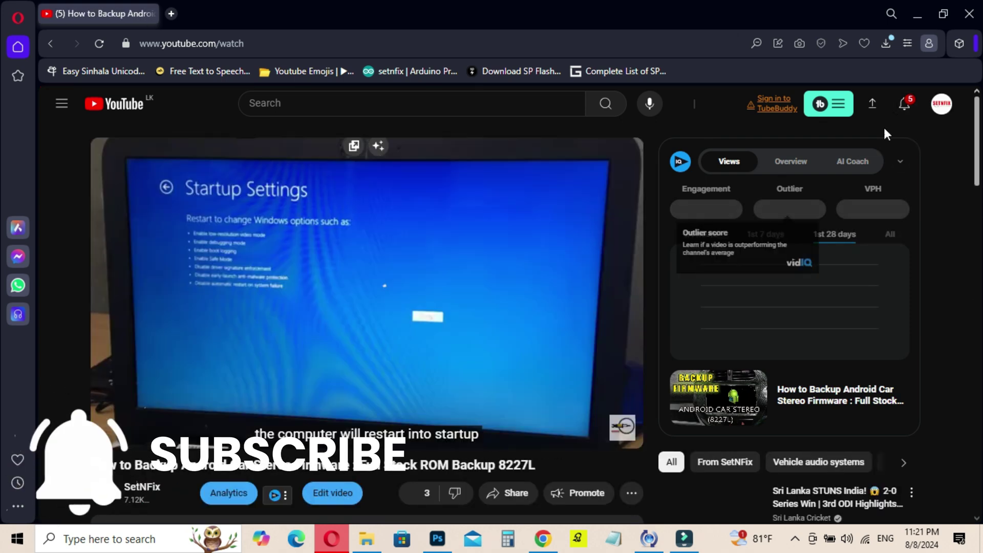
left_click(905, 107)
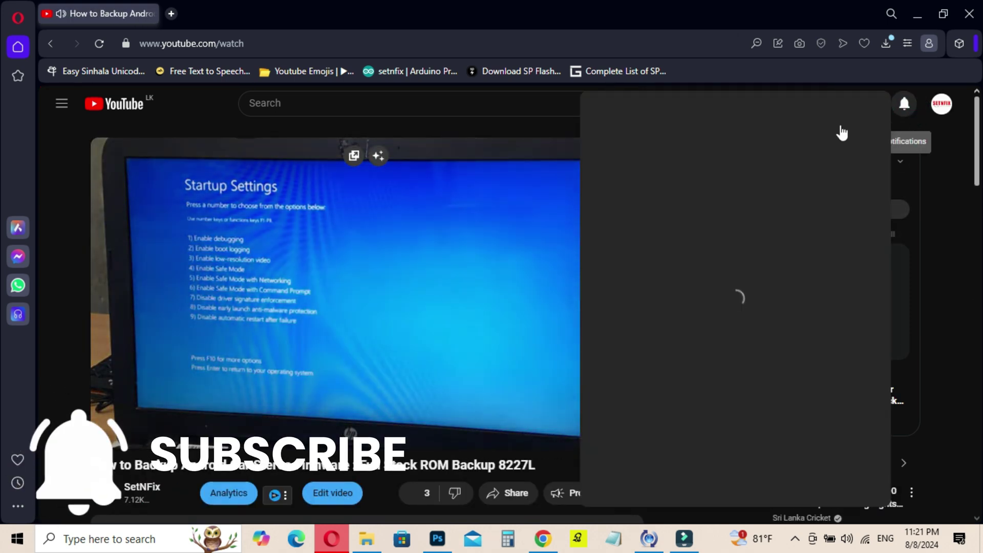
left_click(905, 108)
left_click_drag(458, 416, 393, 417)
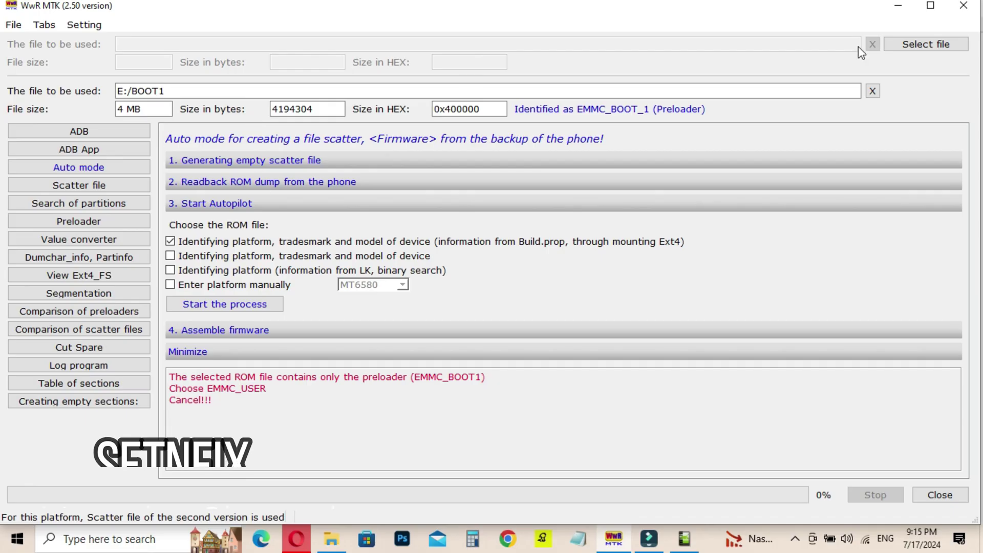
Clear the loaded BOOT1 file, choose MT8163 with EMMC, and save the empty scatter into E:\MT8163.
left_click(240, 161)
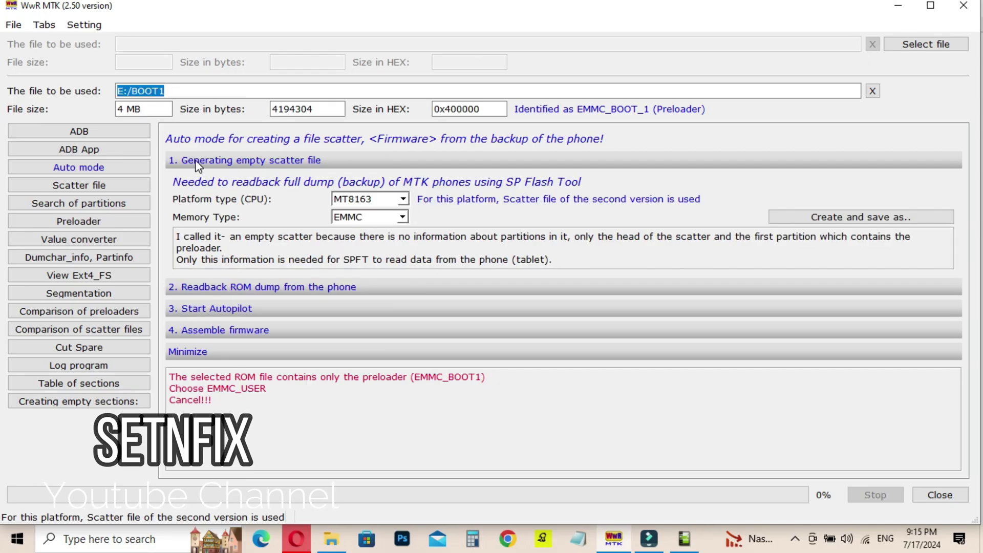
left_click(872, 91)
left_click(380, 136)
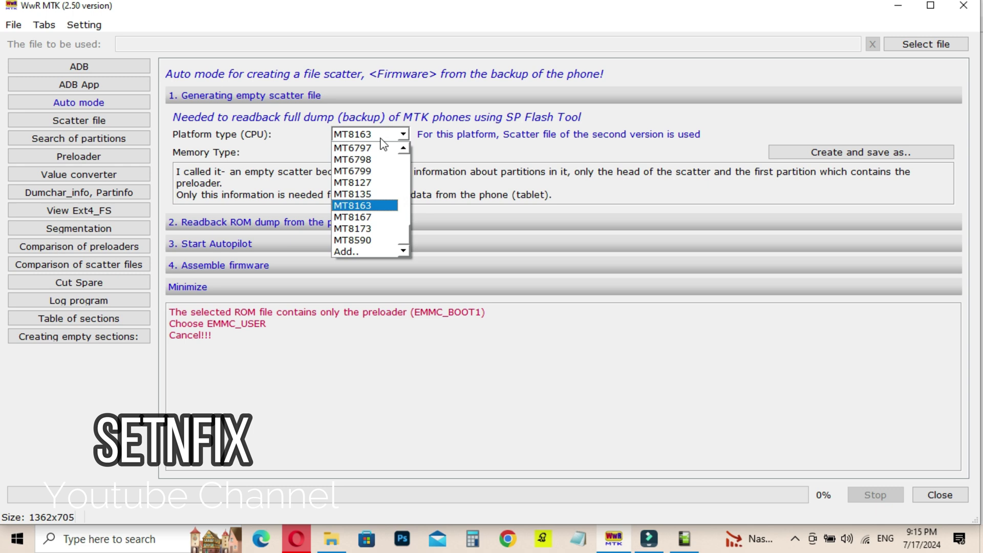
left_click(361, 201)
left_click(369, 152)
left_click(340, 163)
left_click(864, 159)
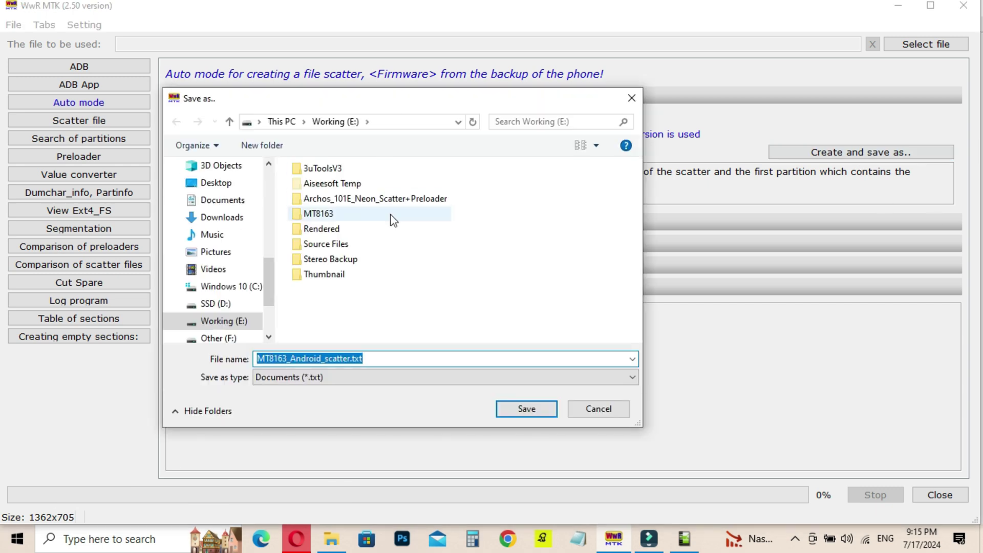
double_click(390, 217)
left_click(536, 412)
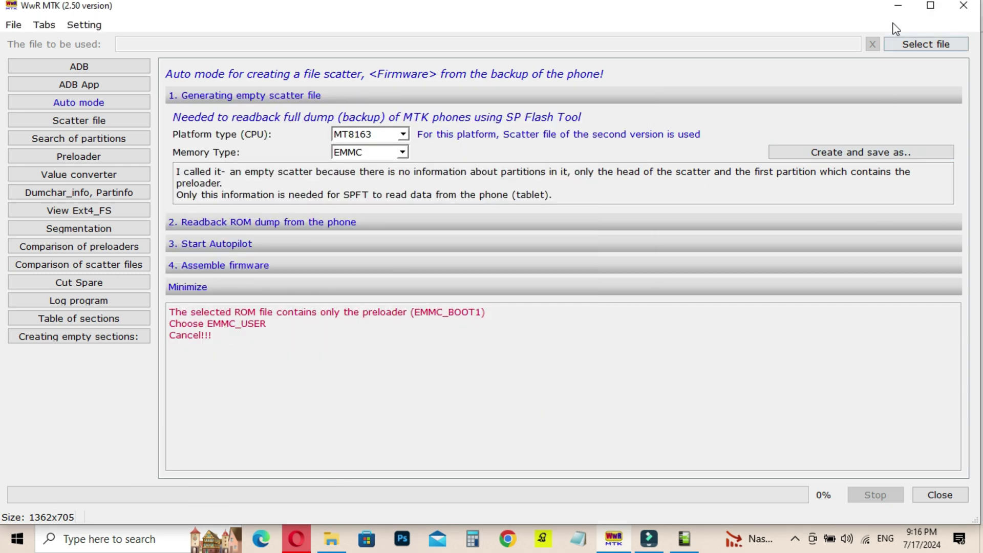
In SP Flash Tool, load E:\MT8163\MT8163_Android_scatter.txt as the scatter file.
left_click(900, 10)
left_click(933, 143)
left_click(71, 273)
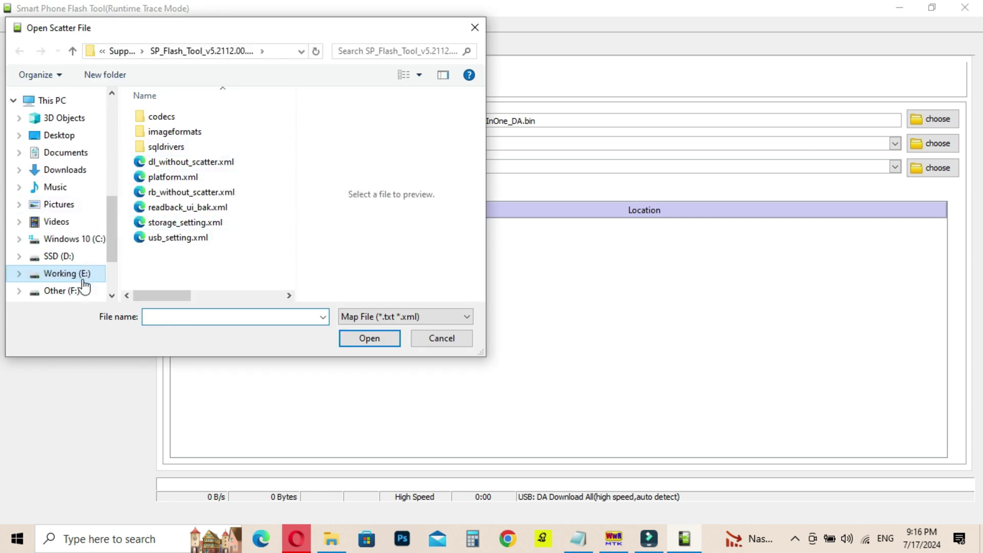
double_click(163, 128)
double_click(169, 127)
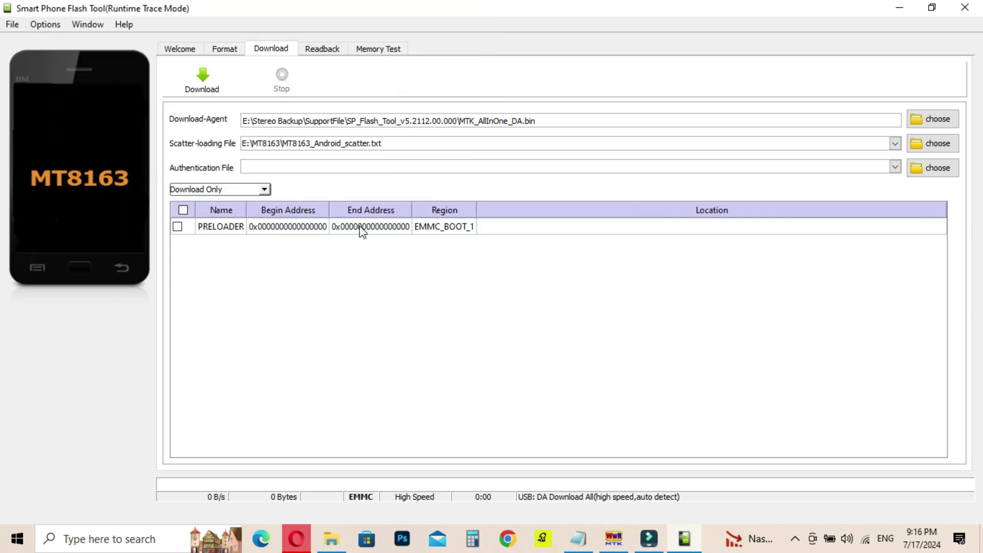
Replace the old EMMC_USER readback entry with a new one saved as E:\MT8163\BOOT1.
left_click(325, 51)
left_click(330, 131)
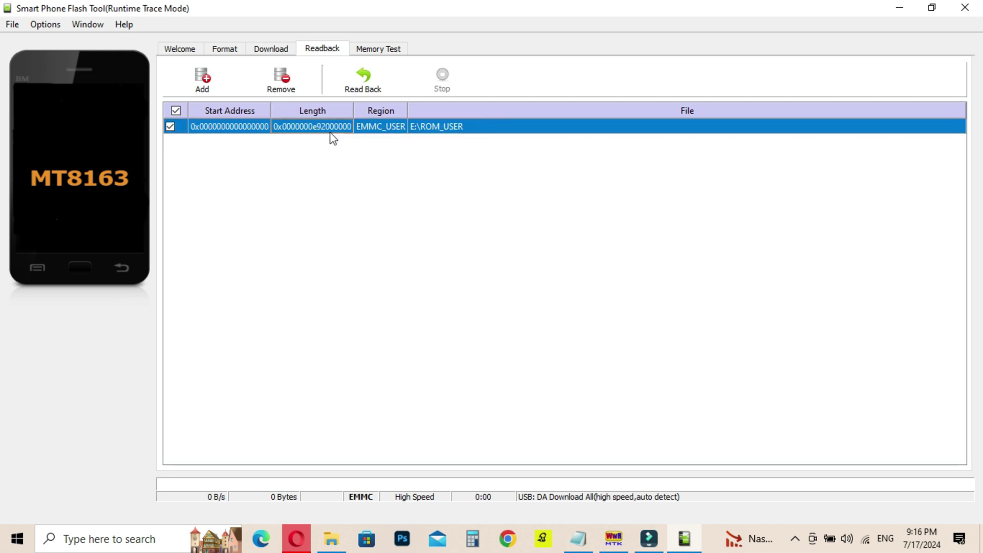
left_click(267, 81)
left_click(203, 77)
double_click(303, 136)
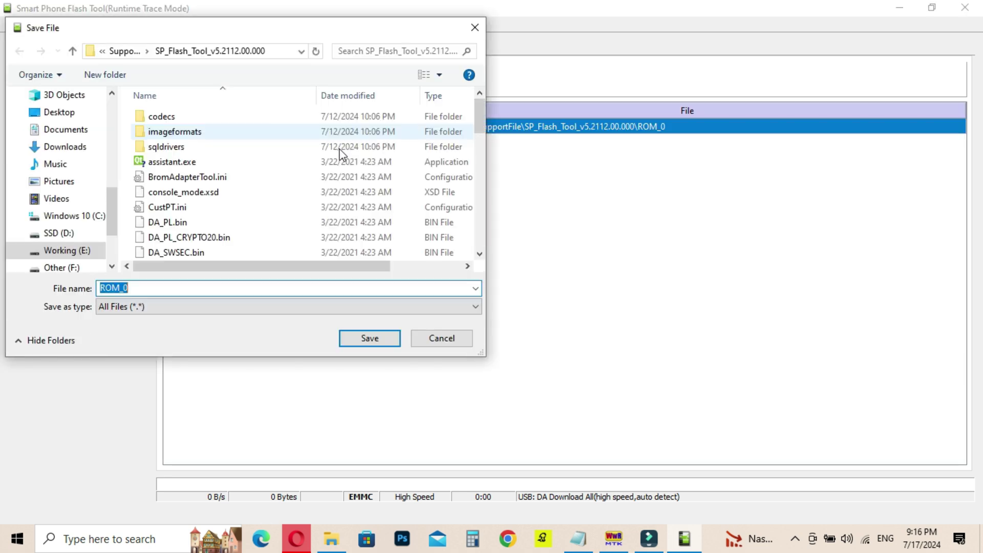
left_click(86, 251)
double_click(177, 129)
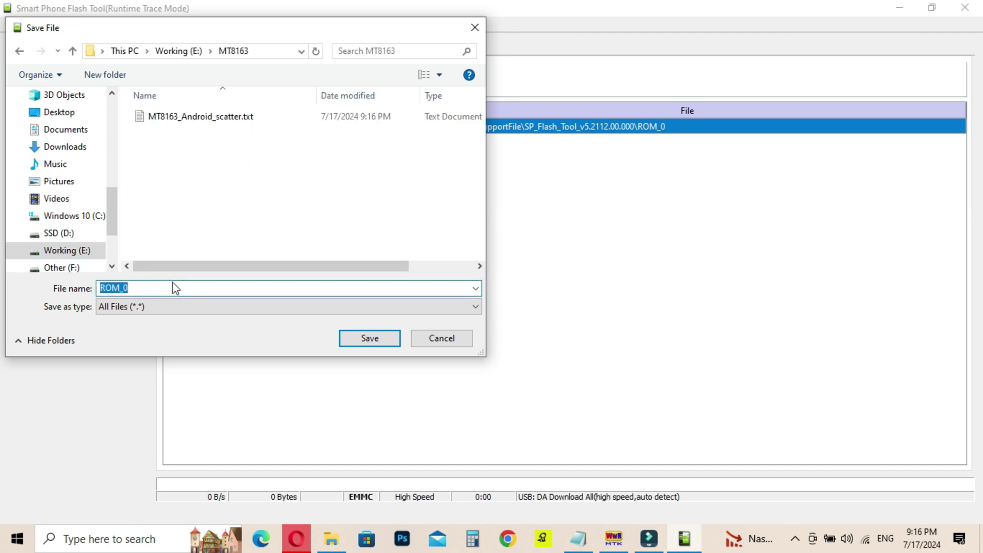
type("BOOT")
Set the readback region to EMMC_BOOT_1 with start address 0x0.
left_click(369, 338)
left_click(560, 194)
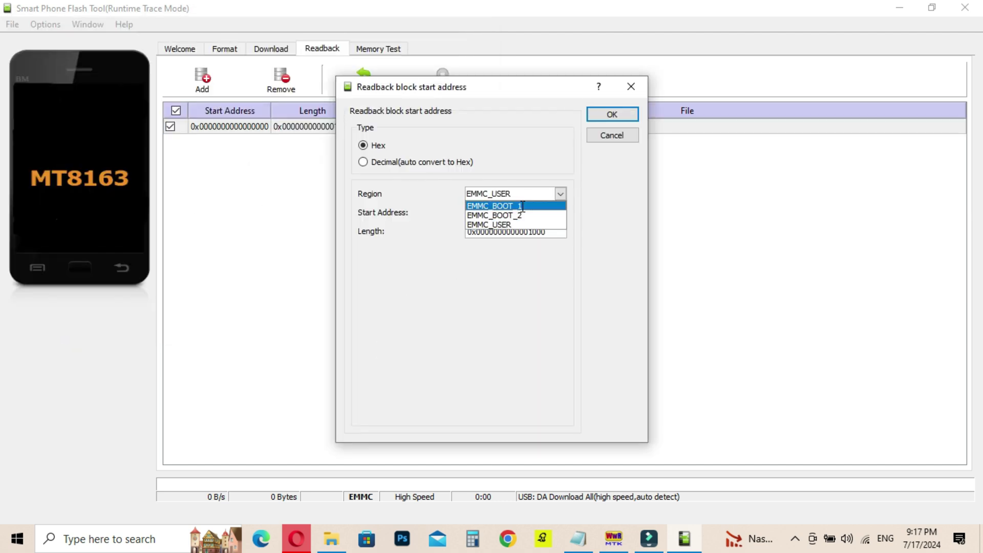
left_click(512, 204)
left_click_drag(548, 212, 467, 215)
type("0x0")
Copy the preloader partition size 0x80000 from the scatter file text.
left_click(578, 538)
double_click(339, 350)
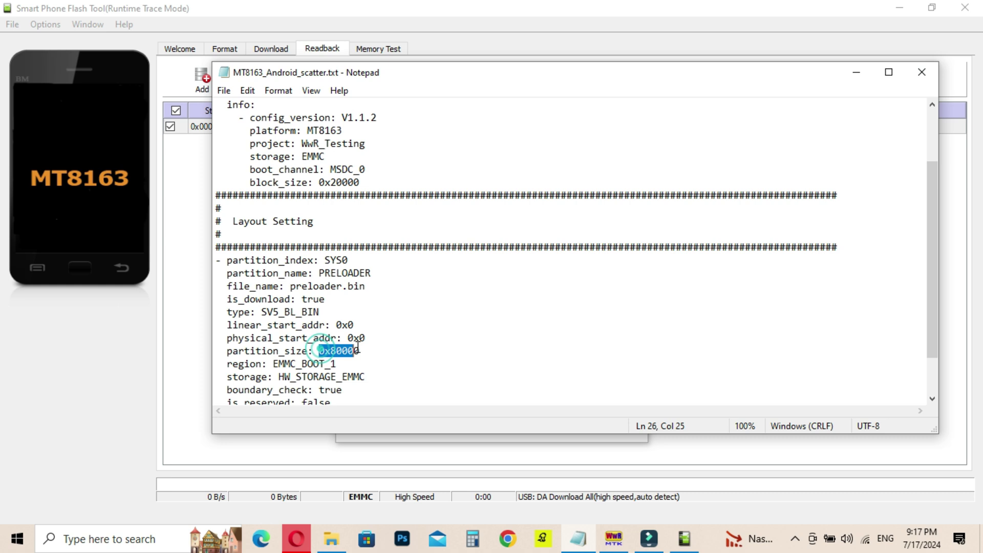
right_click(353, 351)
left_click(381, 174)
scroll(509, 193, "up", 3)
scroll(509, 193, "down", 4)
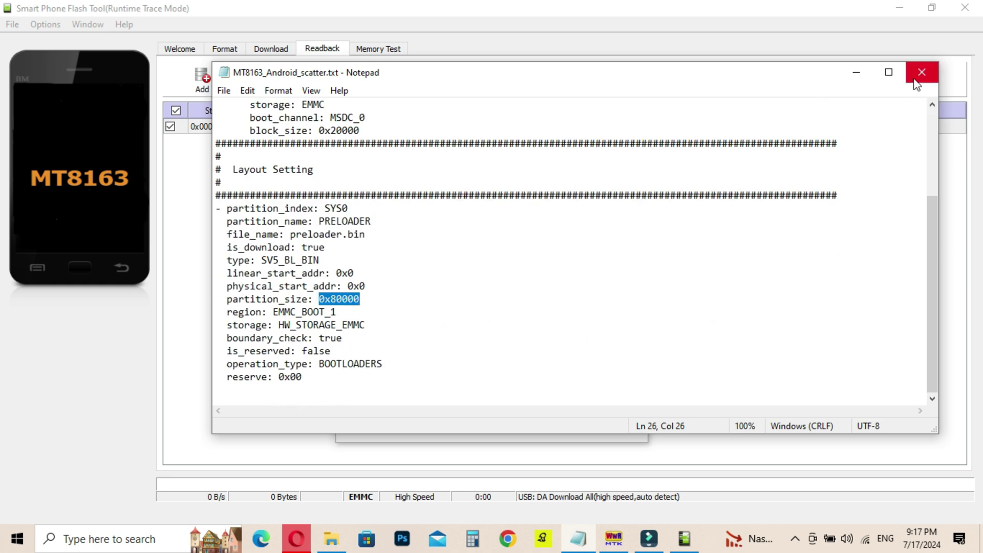
left_click(922, 72)
Confirm the EMMC_BOOT_1 settings and read back the boot area until Readback Ok.
left_click(610, 116)
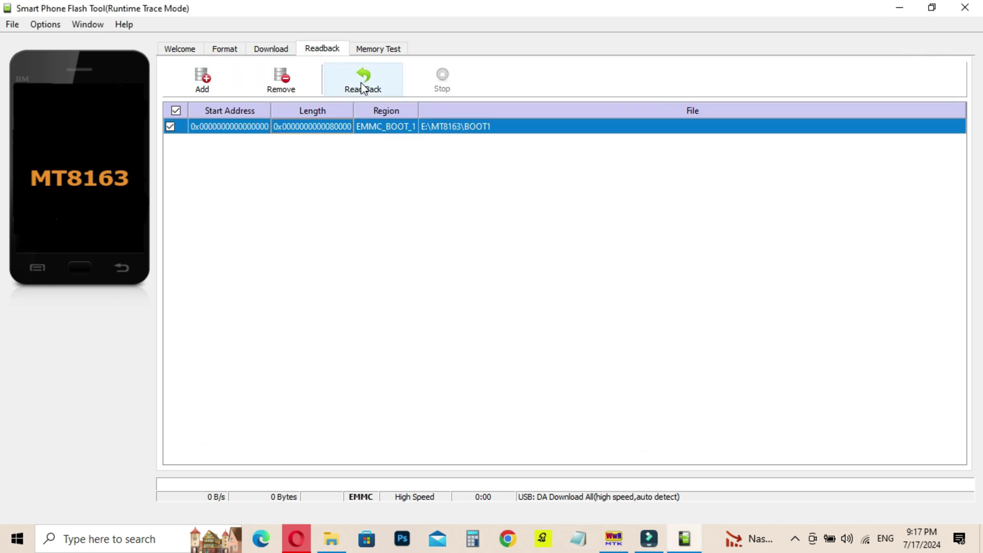
left_click(363, 82)
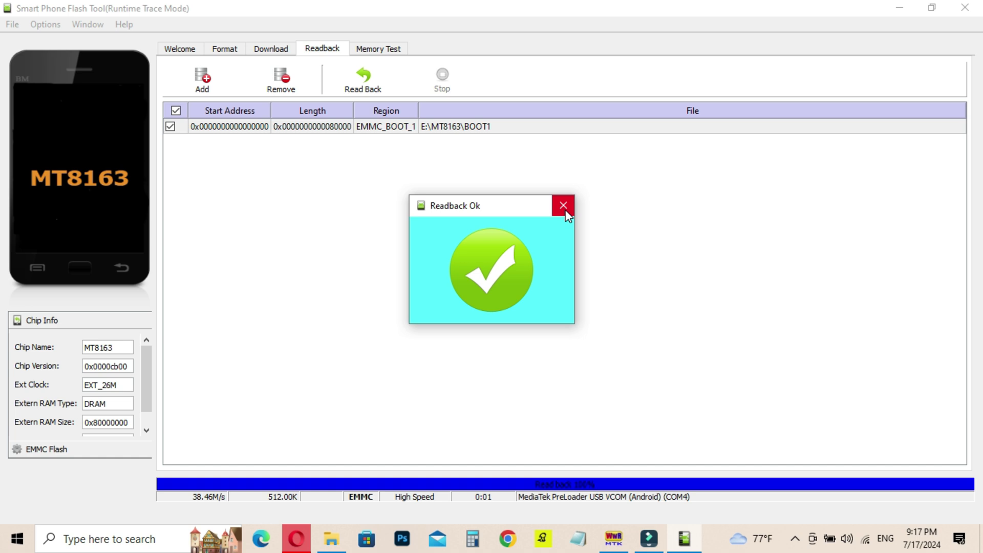
left_click(563, 206)
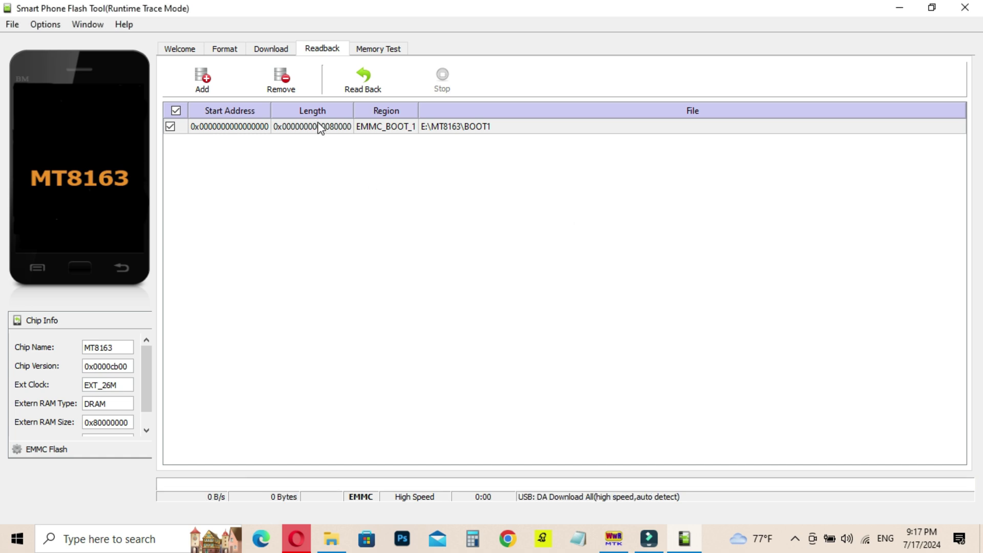
Swap the BOOT1 entry for a new readback saved as E:\MT8163\ROM_1 with length 0x80000.
left_click(296, 130)
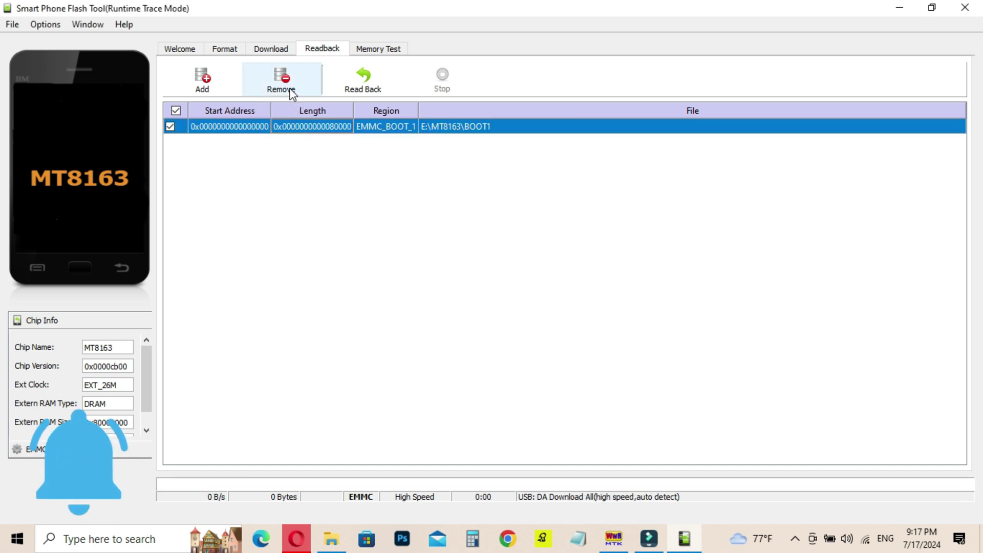
left_click(290, 91)
left_click(204, 88)
double_click(265, 132)
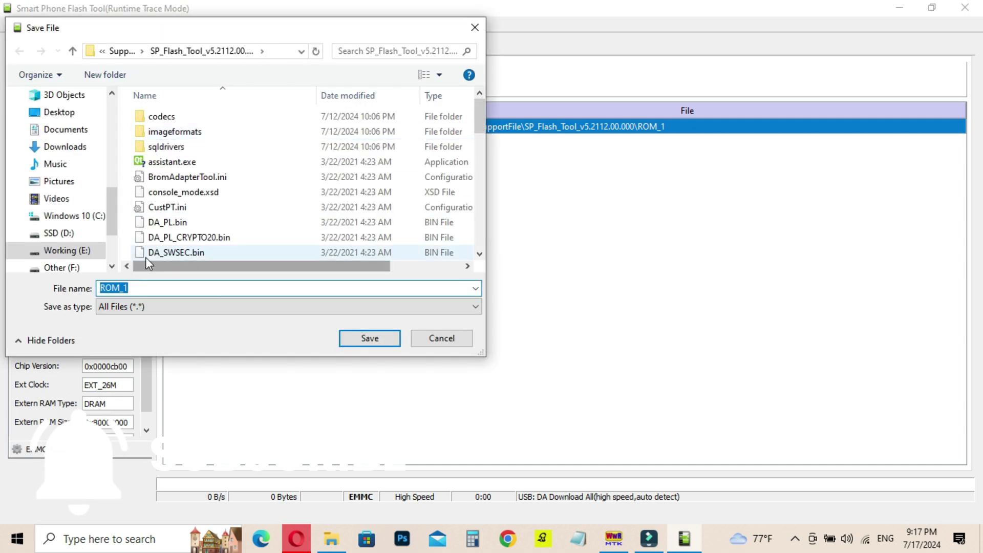
left_click(66, 250)
double_click(162, 128)
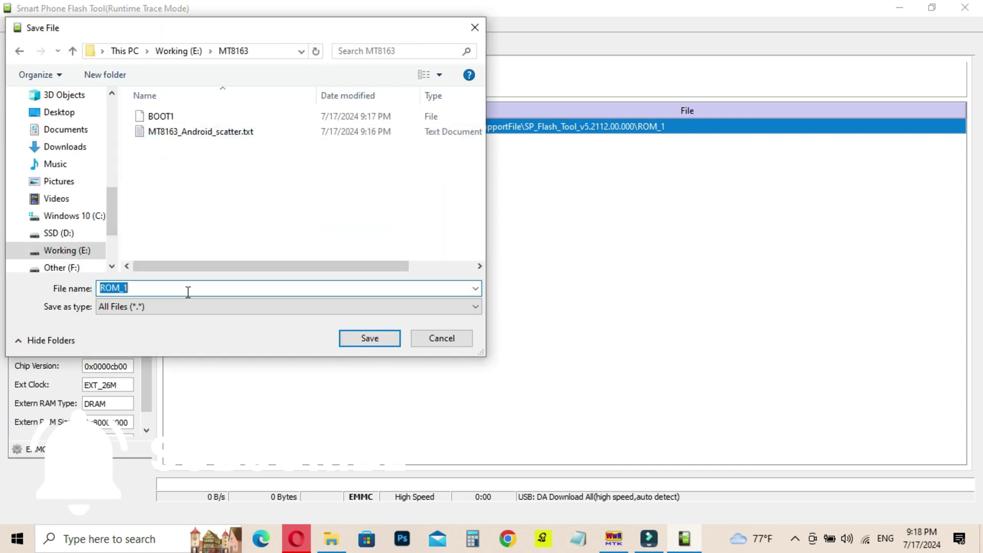
left_click(367, 338)
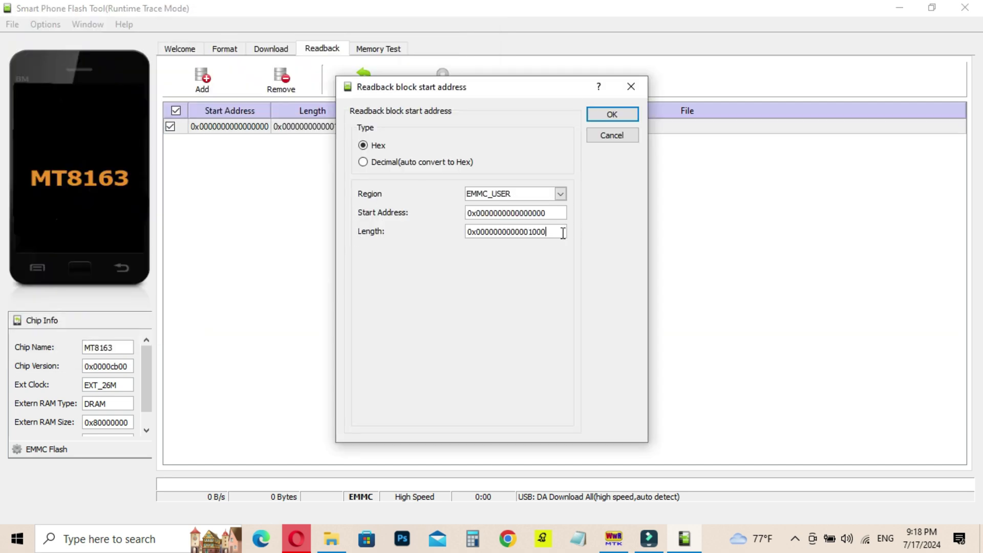
left_click_drag(563, 233, 439, 234)
type("0x80000")
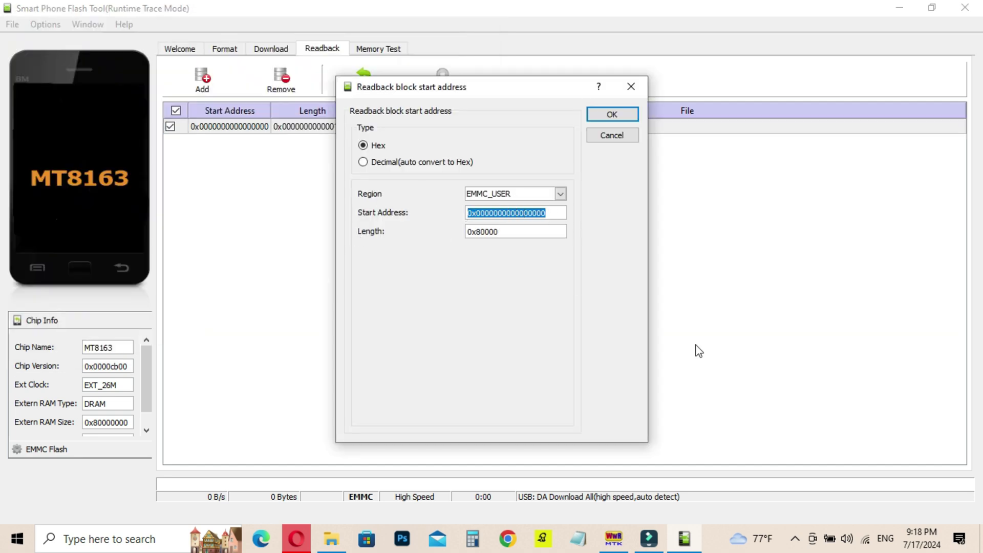
left_click(330, 471)
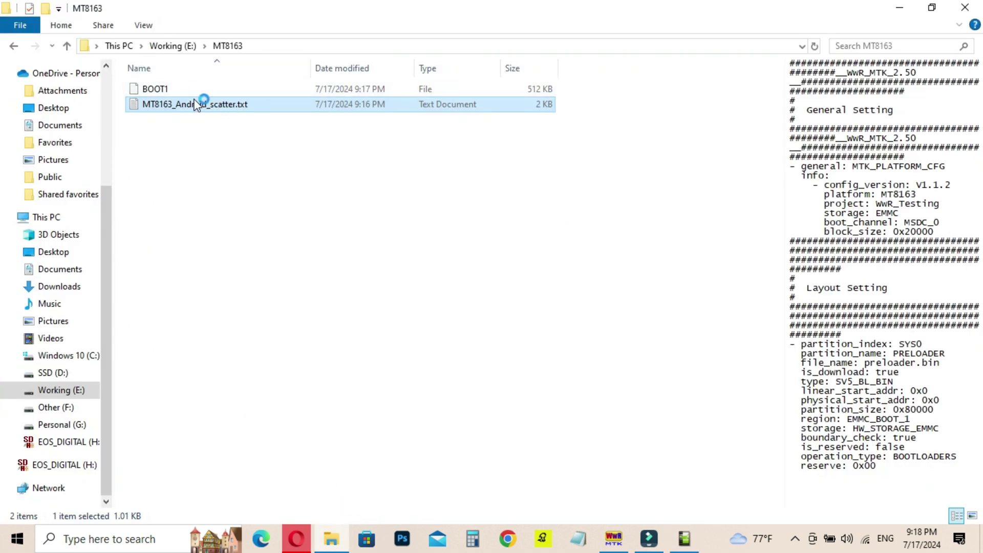
scroll(348, 307, "down", 3)
mouse_move(359, 311)
left_mouse_down()
mouse_move(319, 310)
mouse_move(351, 310)
mouse_move(350, 302)
left_mouse_up()
left_click(374, 315)
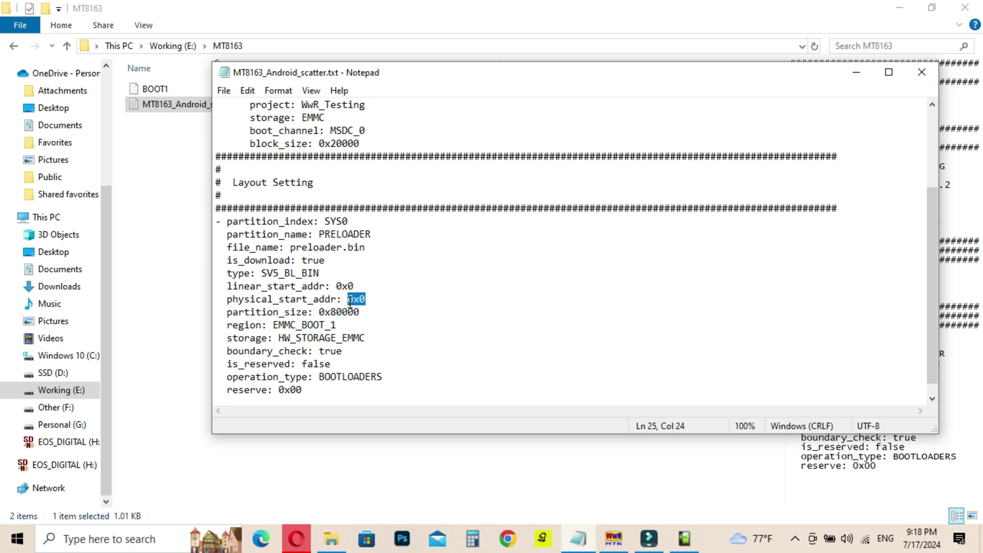
left_click(922, 72)
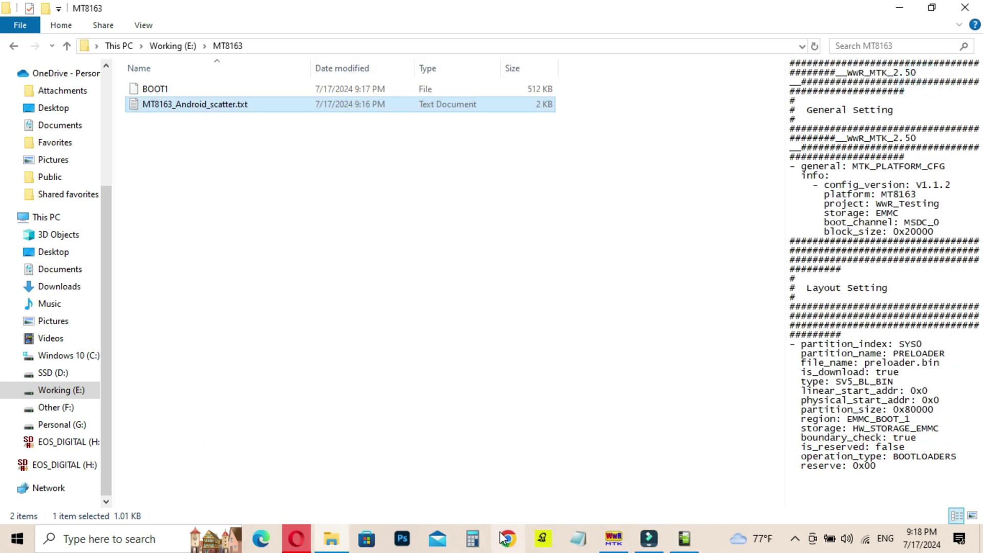
Confirm the EMMC_USER region with length 0x80000 and read it back into ROM_1.
left_click(684, 539)
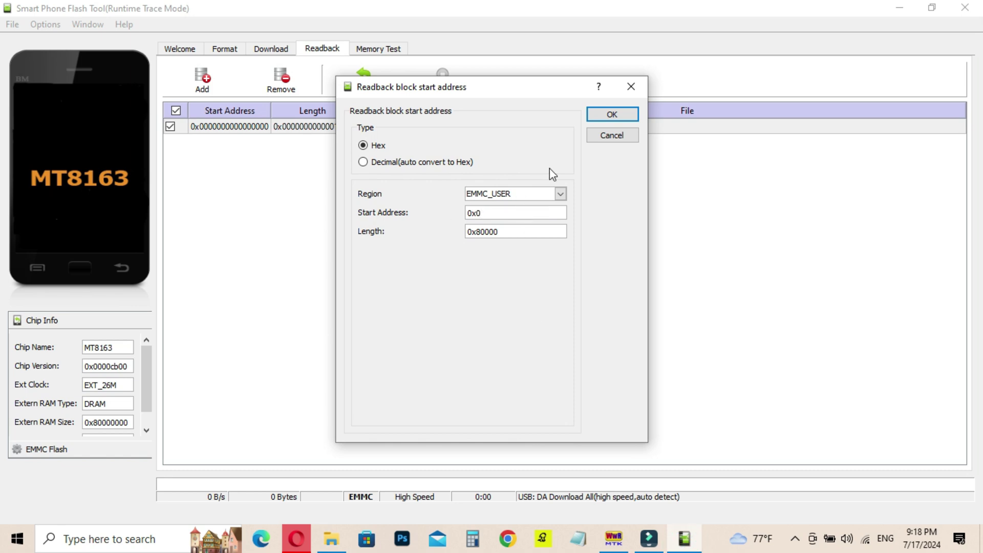
left_click(612, 115)
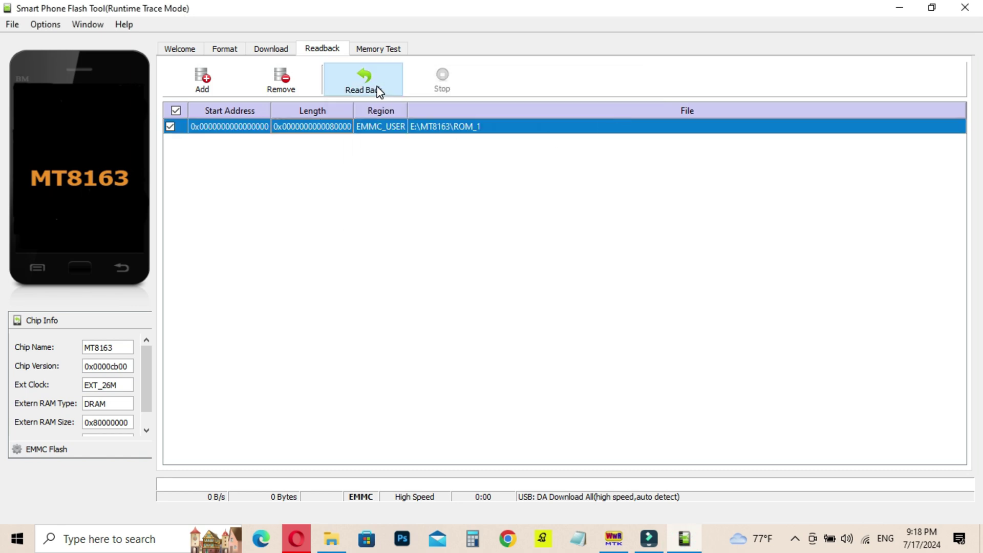
left_click(379, 91)
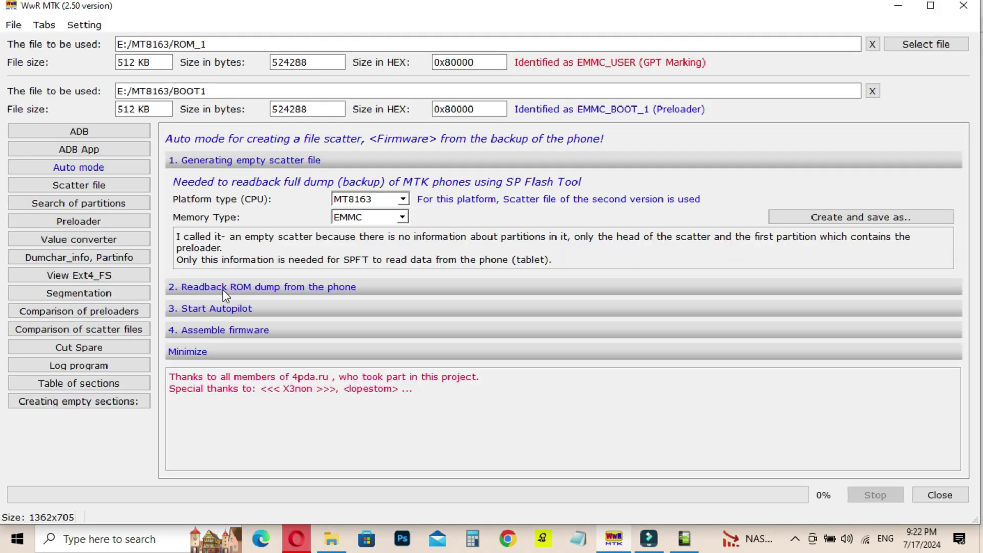
Expand the readback dump and Start Autopilot steps, viewing scatter comparison, Cut Spare and log.
left_click(225, 285)
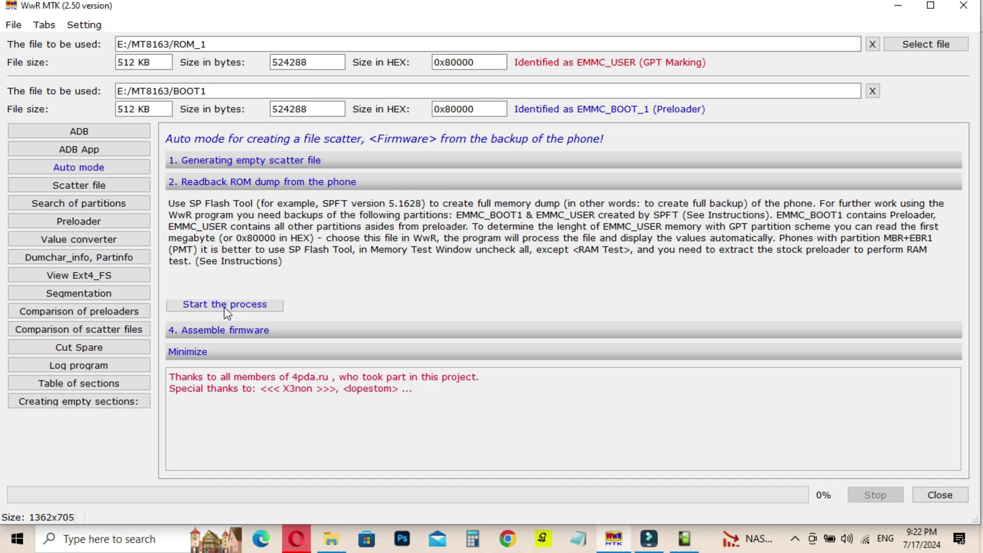
left_click(222, 310)
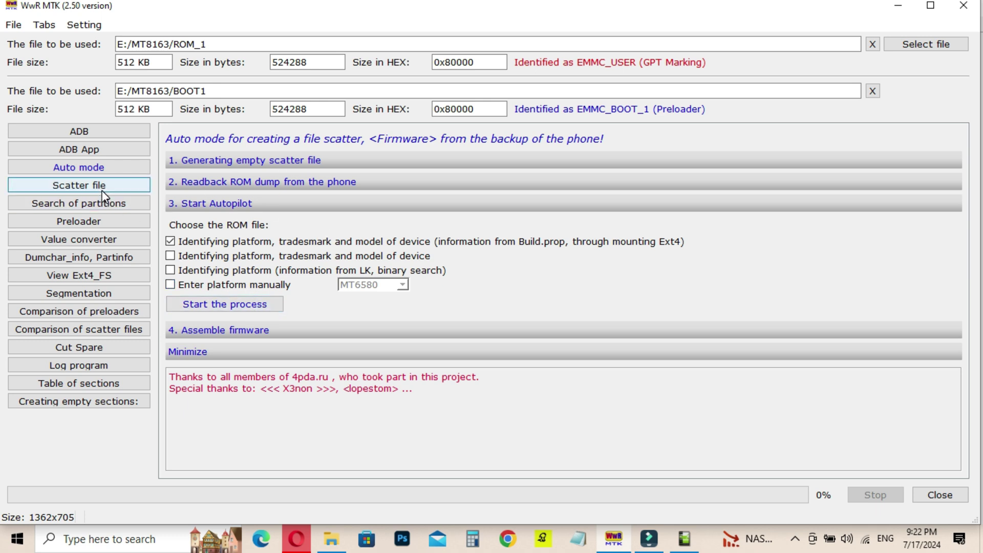
left_click(125, 329)
left_click(129, 349)
left_click(131, 366)
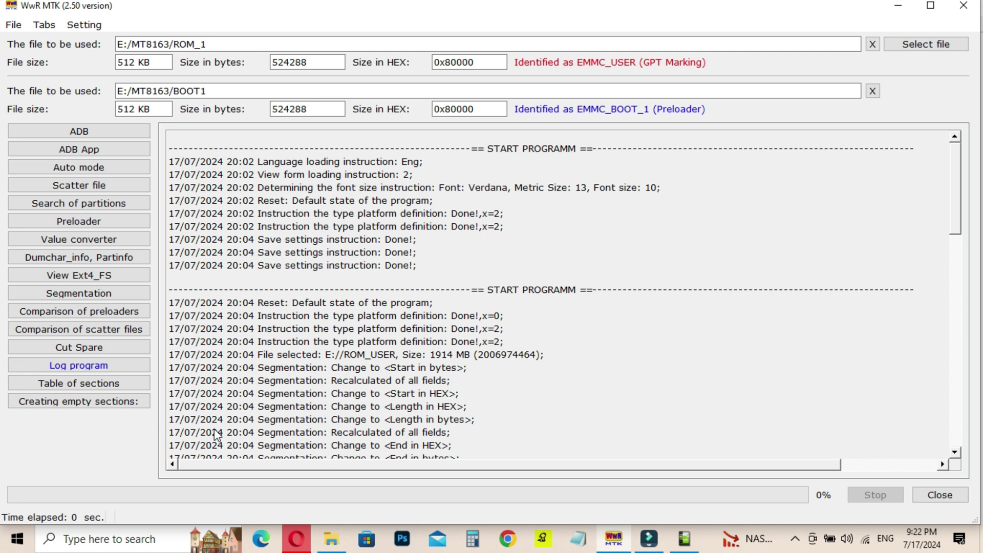
In the GPT table of sections, copy the system partition's start address 0x60800000.
left_click(128, 383)
scroll(355, 389, "down", 2)
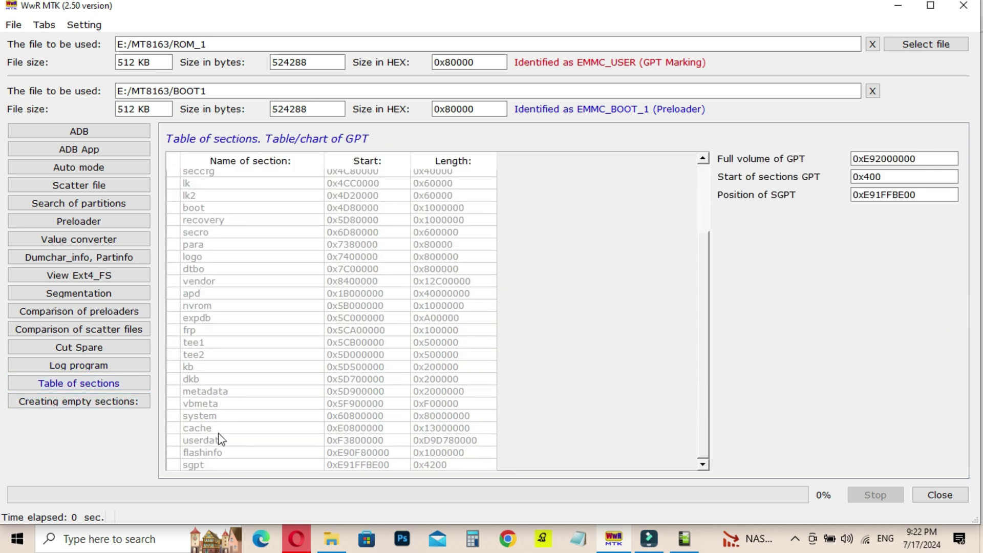
left_click(358, 416)
right_click(369, 416)
left_click(397, 260)
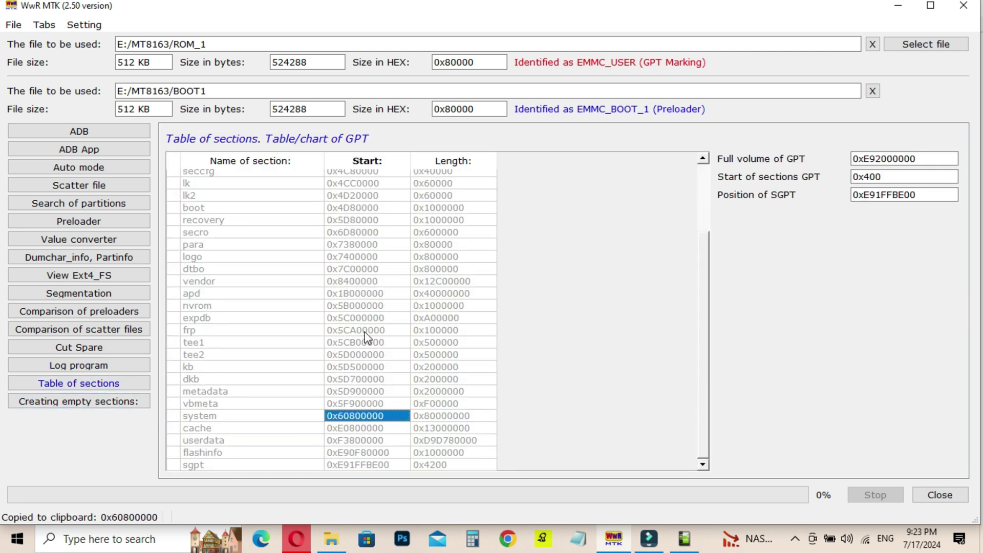
Replace the ROM_1 entry with a readback saved as E:\MT8163\ROM_USER, length 0x60800000.
left_click(684, 539)
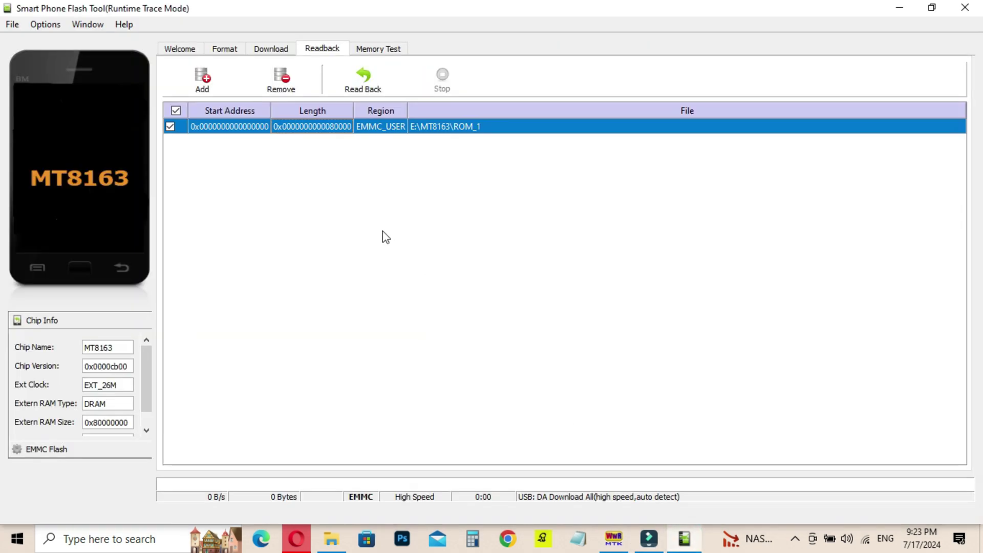
left_click(291, 87)
left_click(210, 93)
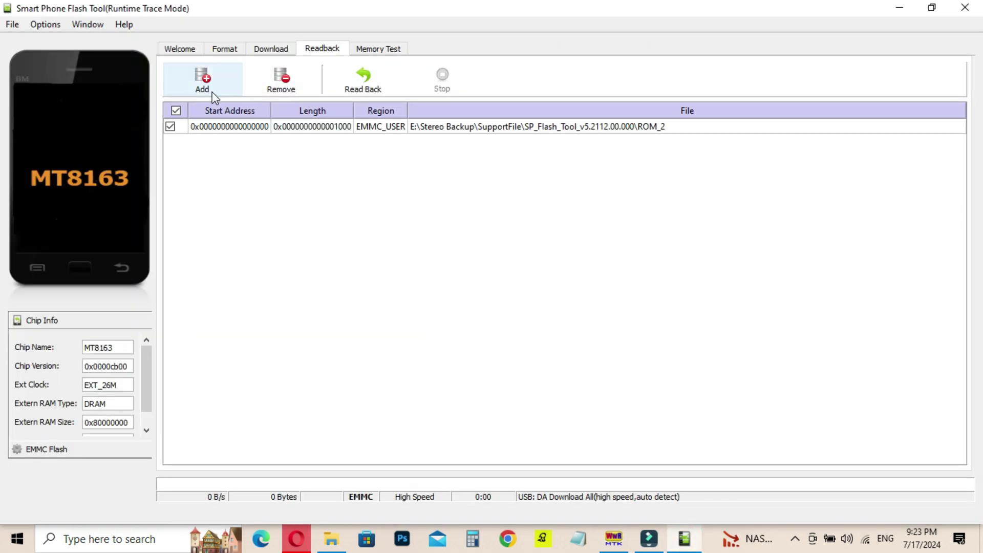
double_click(436, 135)
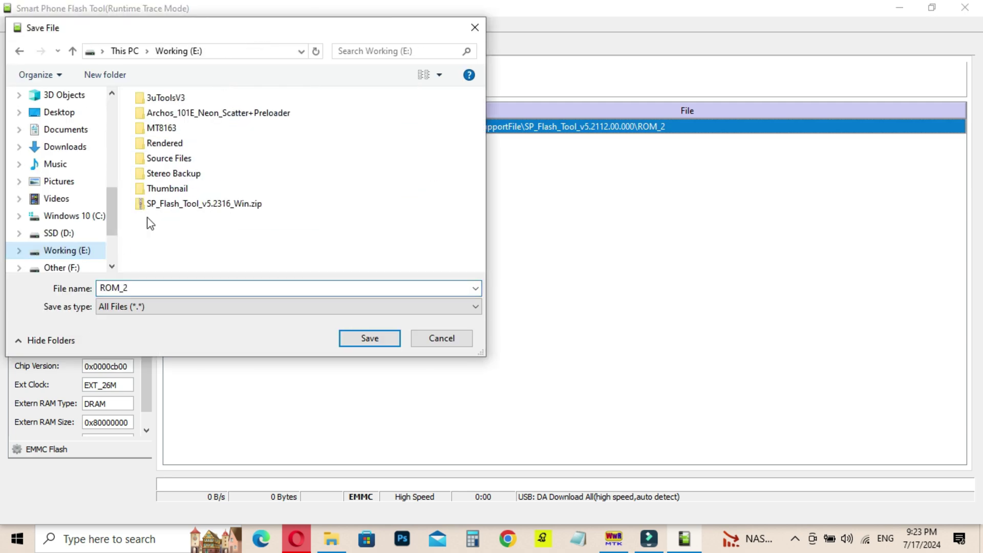
double_click(171, 128)
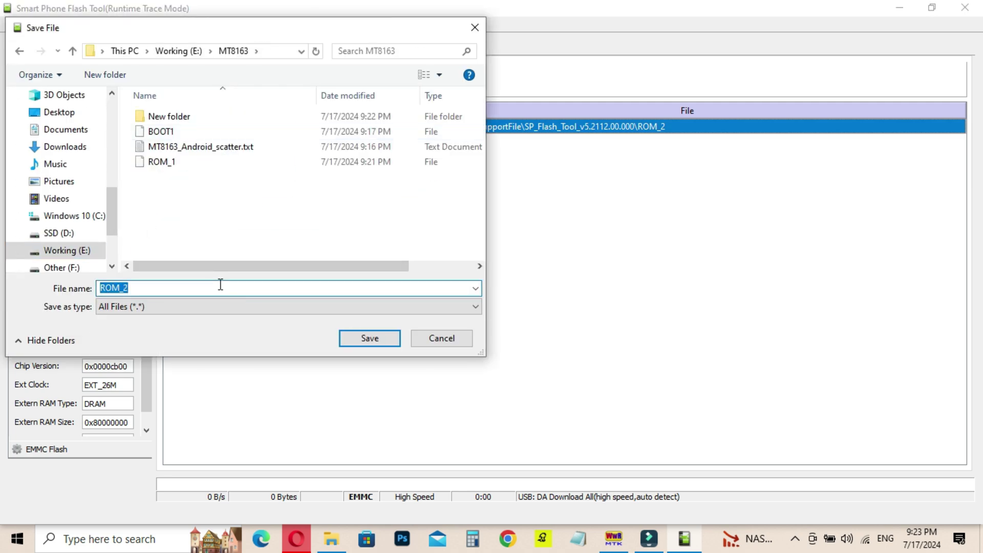
type("ROM_USER")
left_click(360, 346)
key("ctrl+a")
key("ctrl+v")
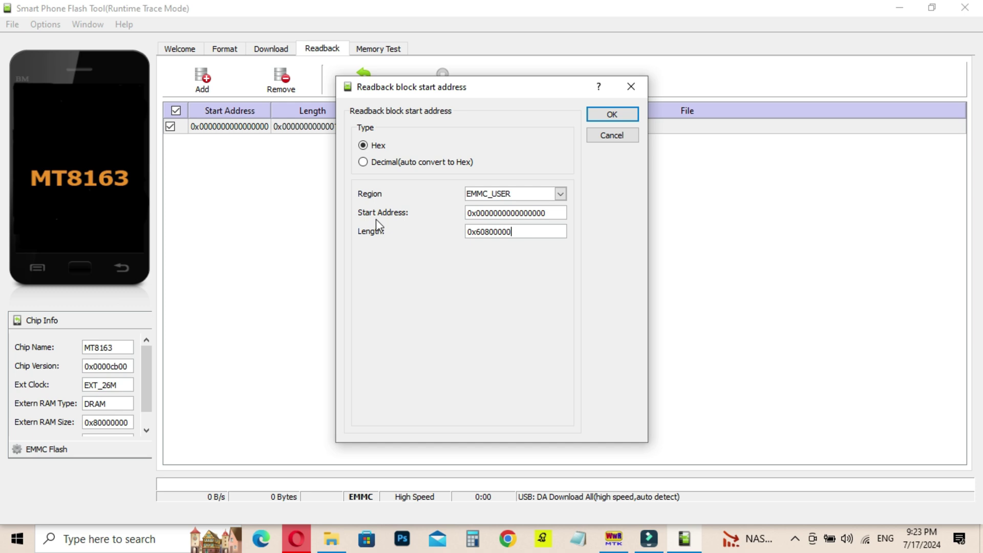
Confirm start 0x0 and length 0x60800000, then read back the user area until Readback Ok.
left_click(620, 543)
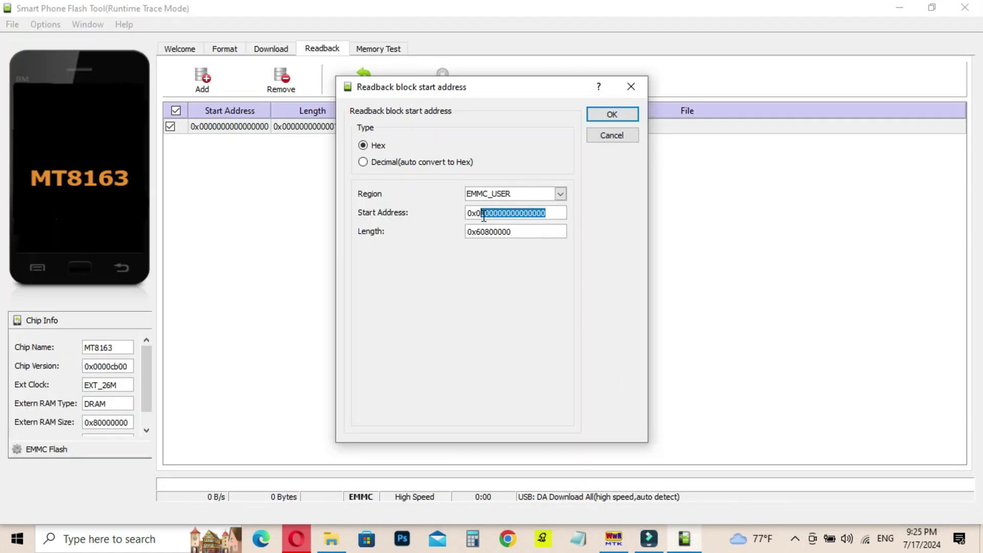
left_click(616, 118)
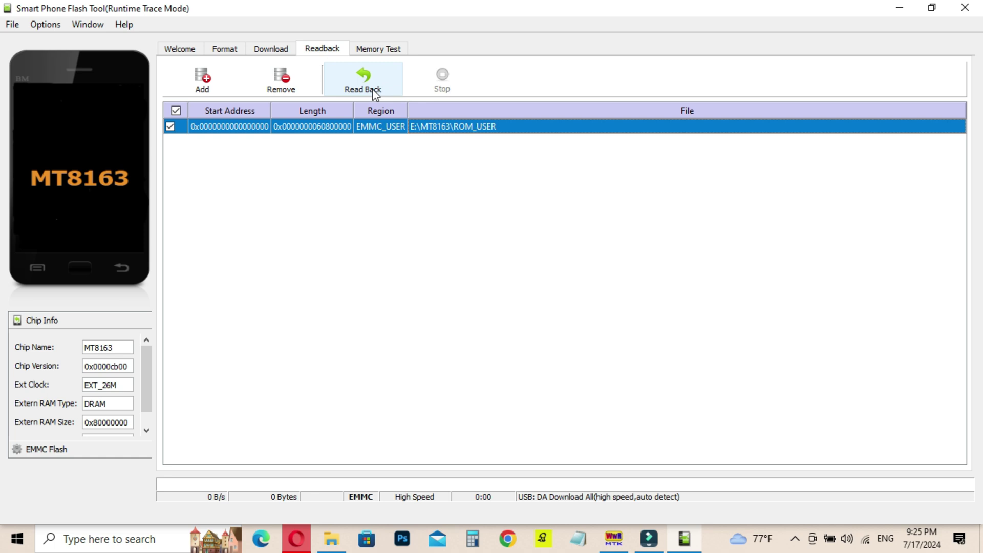
left_click(371, 87)
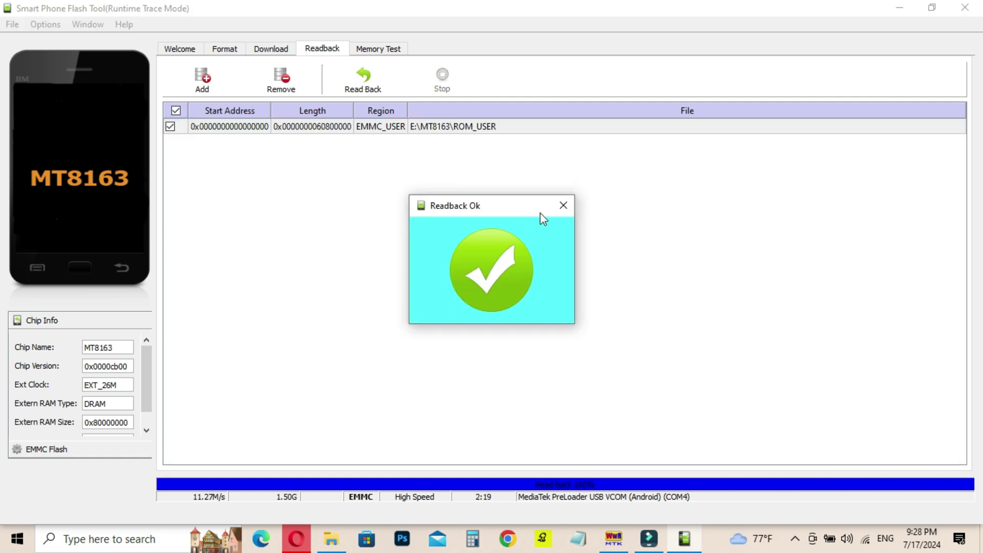
left_click(560, 204)
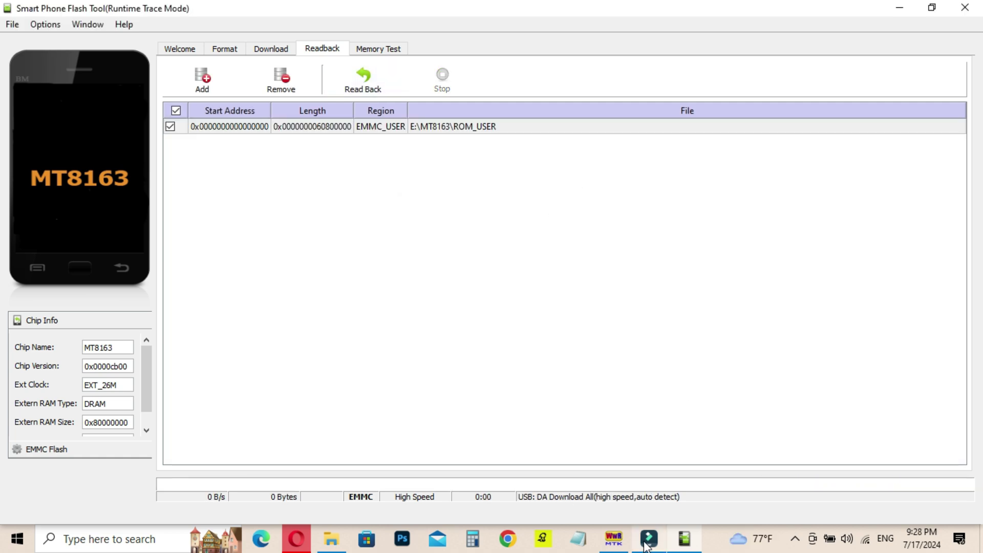
Run the WwR MTK autopilot on the 1544 MB ROM_USER dump, recognizing MT8163, and confirm.
left_click(614, 538)
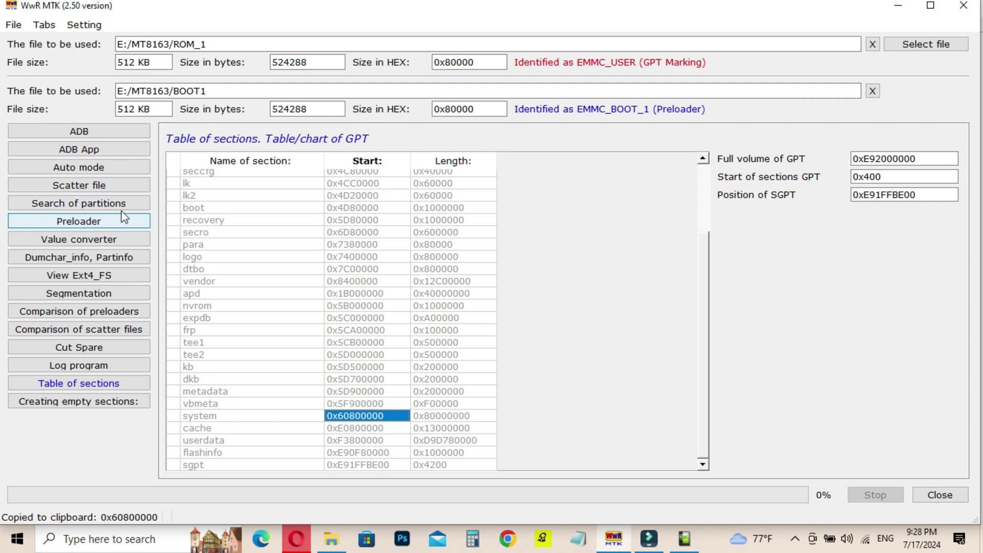
left_click(107, 168)
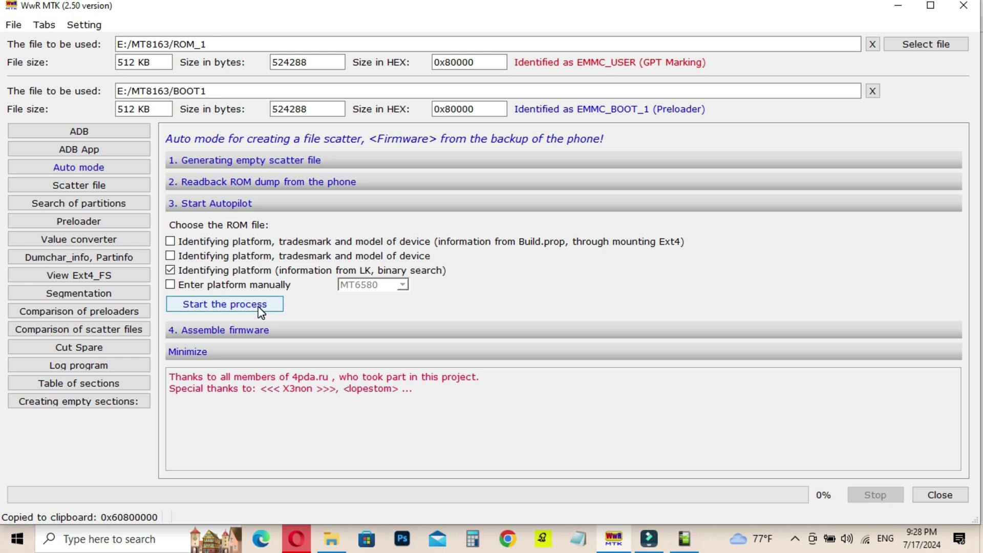
left_click(261, 306)
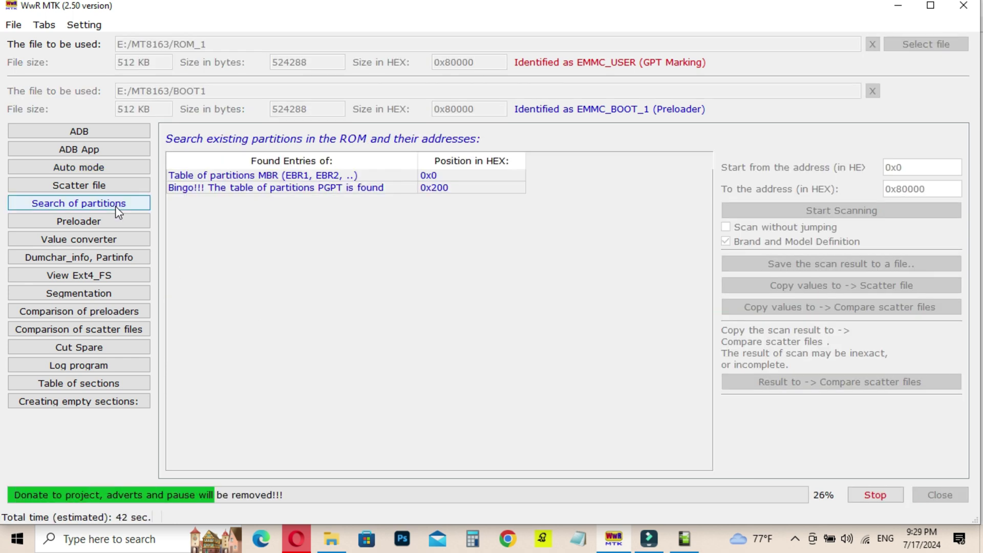
left_click(103, 168)
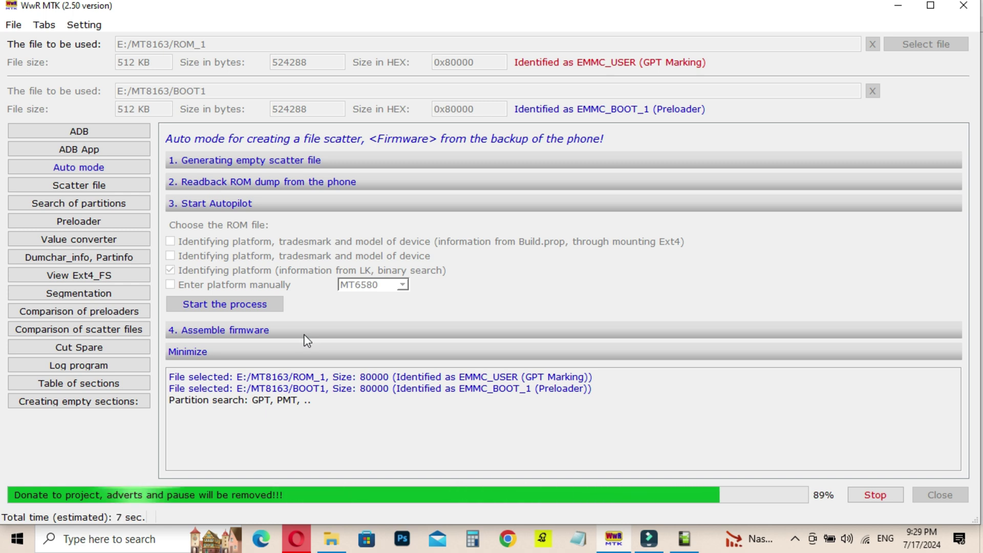
left_click(597, 293)
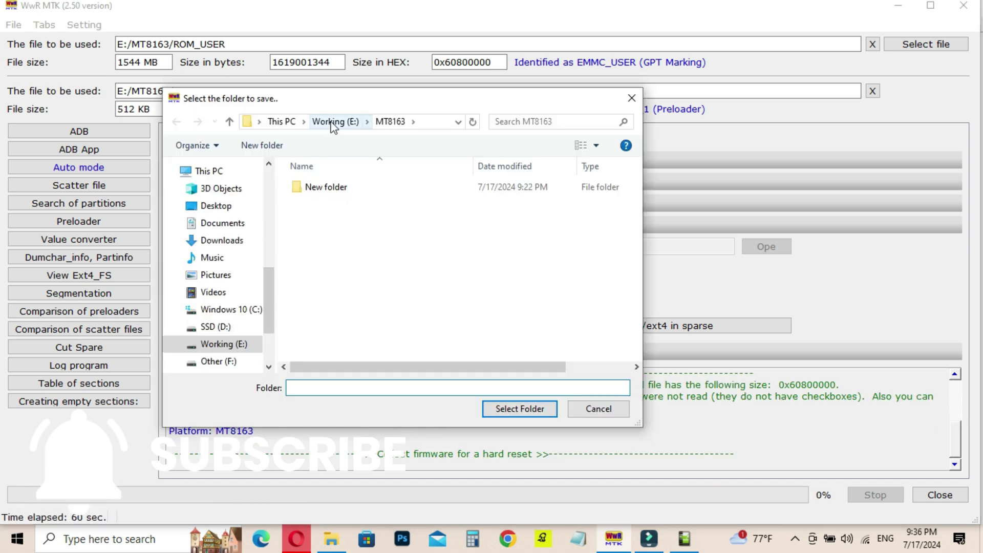
Collect the hard-reset firmware into a new HardReset folder.
left_click(343, 190)
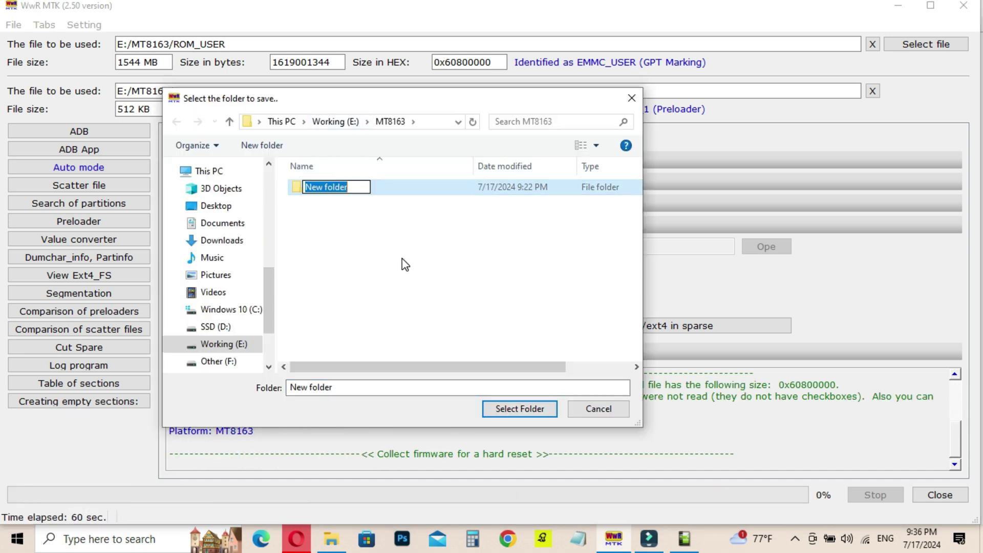
type("HardReset")
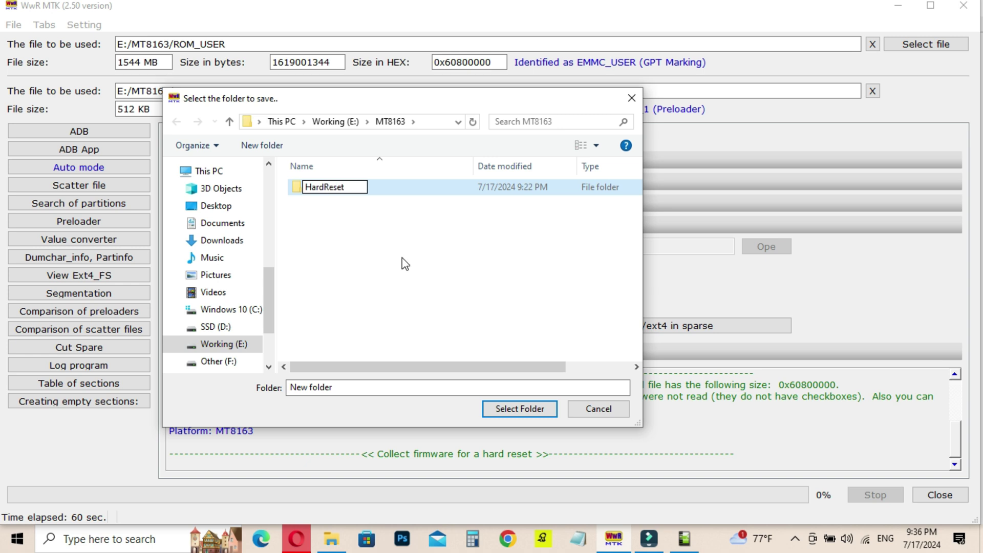
key("Return")
key("Return")
left_click(532, 410)
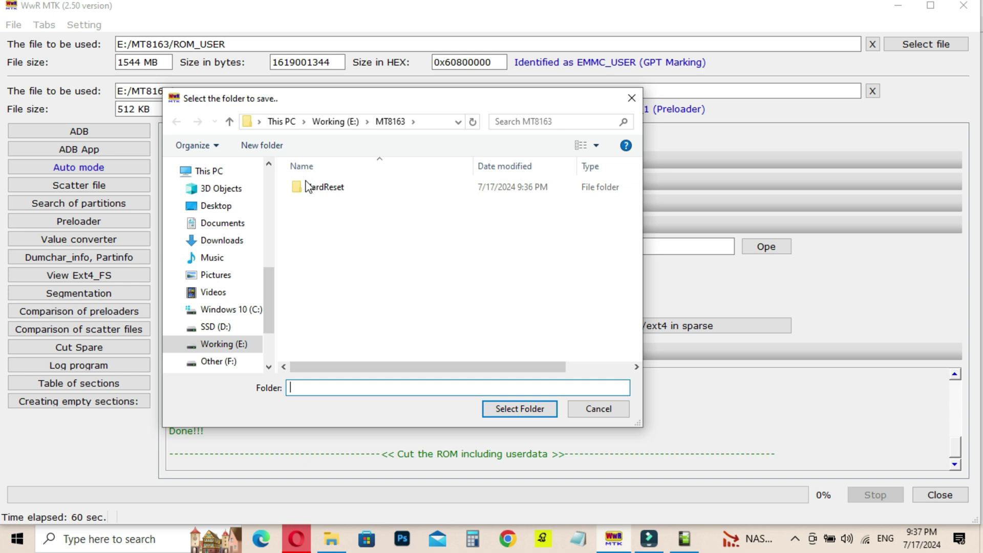
Create a new Firmware13 folder in E:\MT8163 for the full firmware cut.
left_click(262, 145)
type("Firmware13")
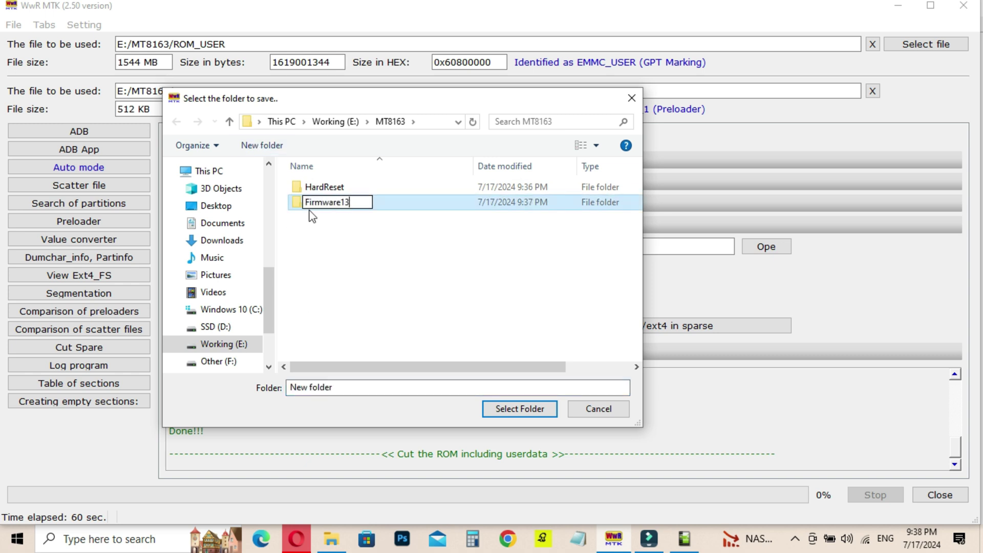
left_click(306, 208)
double_click(318, 189)
Start cutting the ROM including userdata into E:\MT8163\Firmware13.
left_click(526, 415)
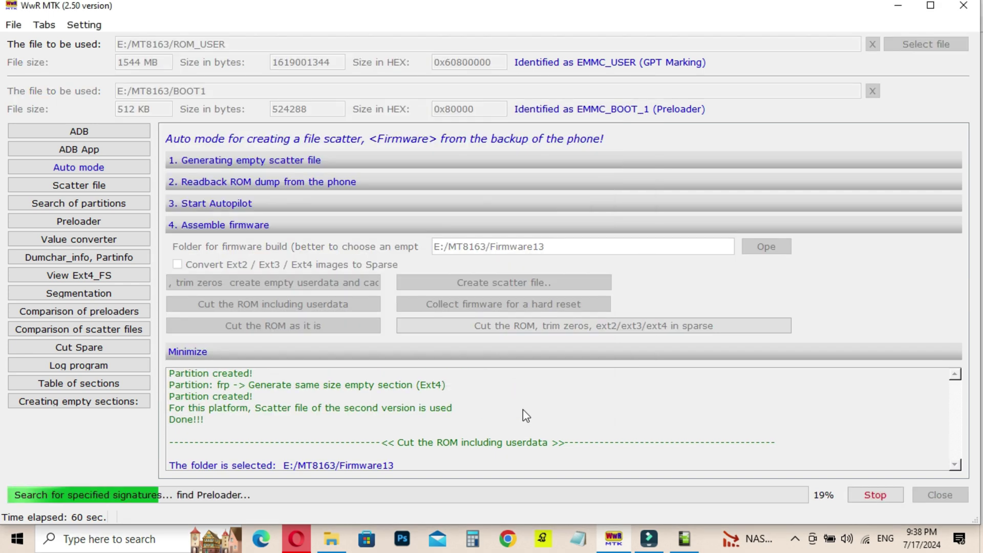